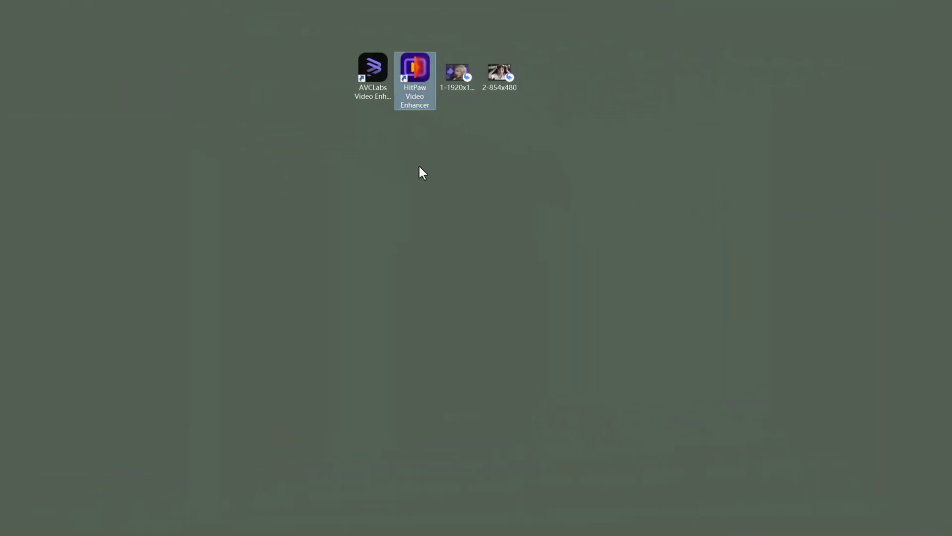
- Launch HitPaw Video Enhancer and browse the Upscale, Colorize and AI Toolbox scenarios
double_click(413, 81)
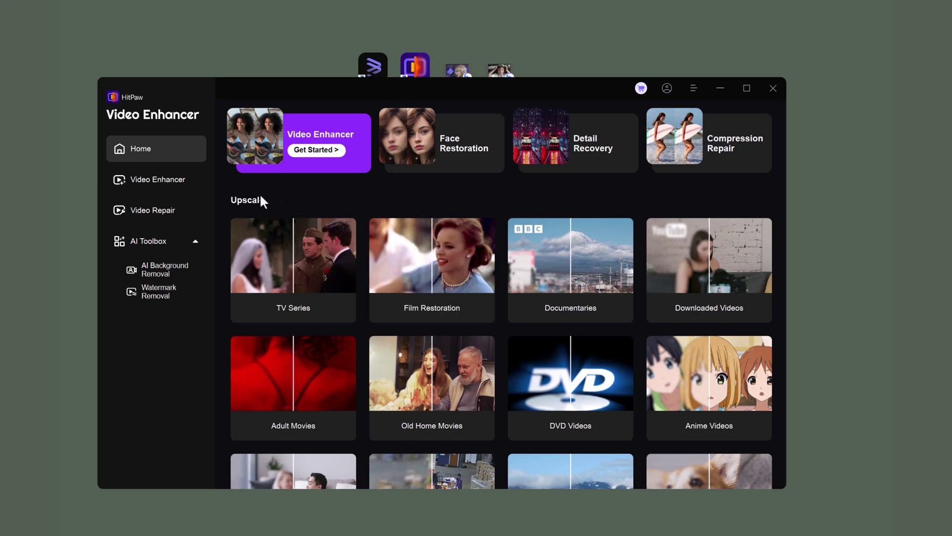
scroll(222, 236, "down", 2)
scroll(223, 236, "down", 2)
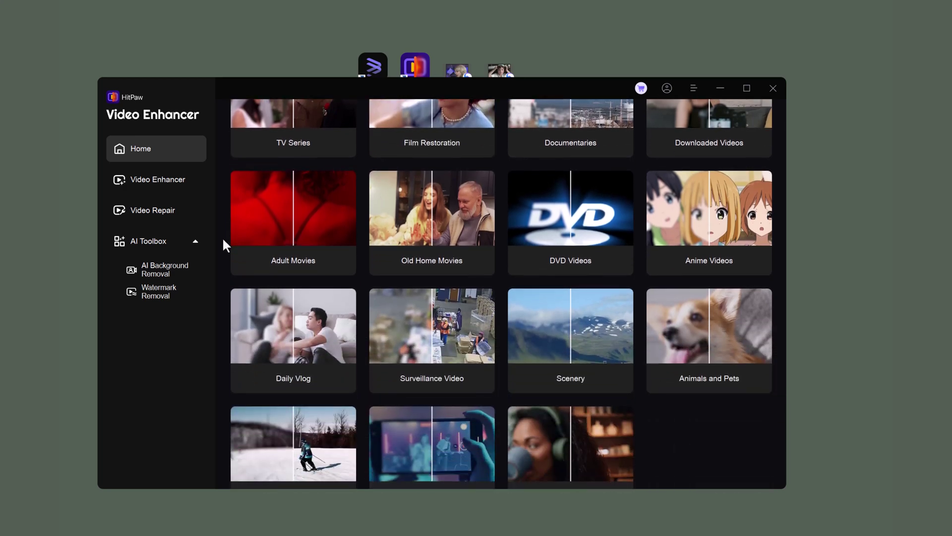
scroll(222, 237, "down", 2)
scroll(223, 236, "down", 2)
scroll(223, 237, "down", 1)
scroll(223, 236, "down", 3)
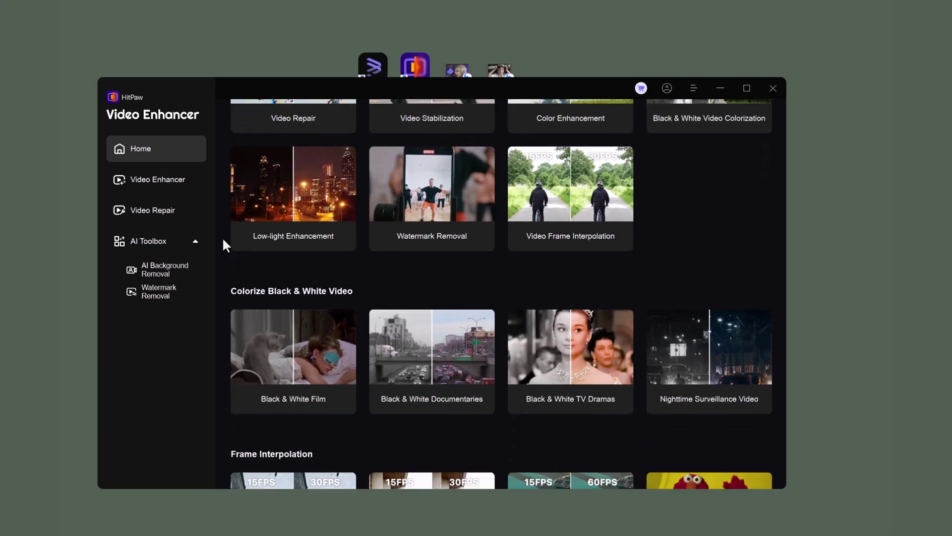
scroll(222, 237, "down", 2)
scroll(223, 297, "down", 3)
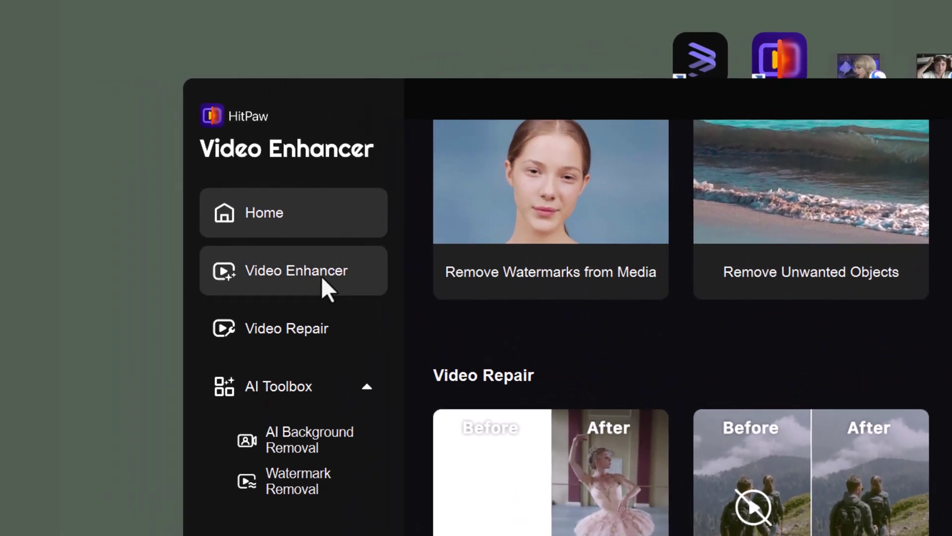
- Import 1-1920x1080.mp4 into the Video Enhancer workspace and assign the Face Model
left_click(174, 183)
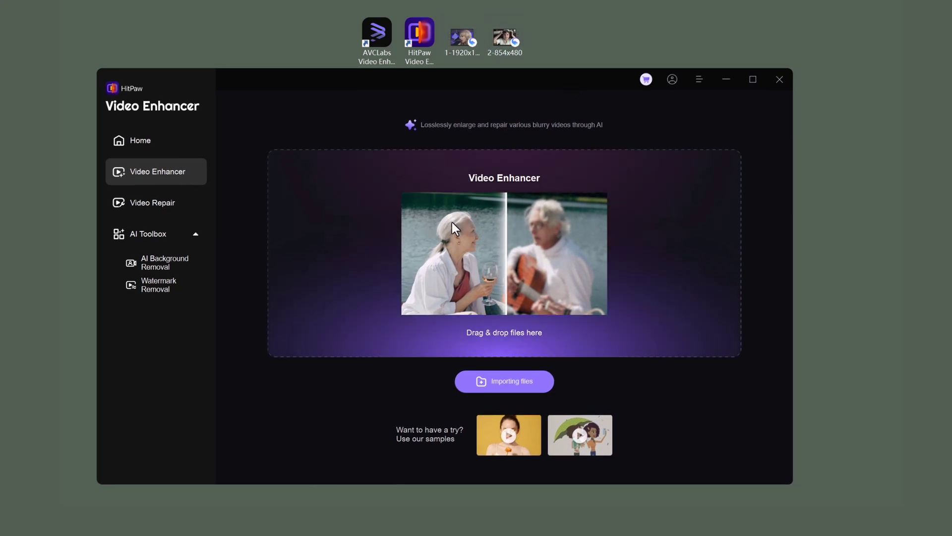
left_click_drag(465, 49, 543, 387)
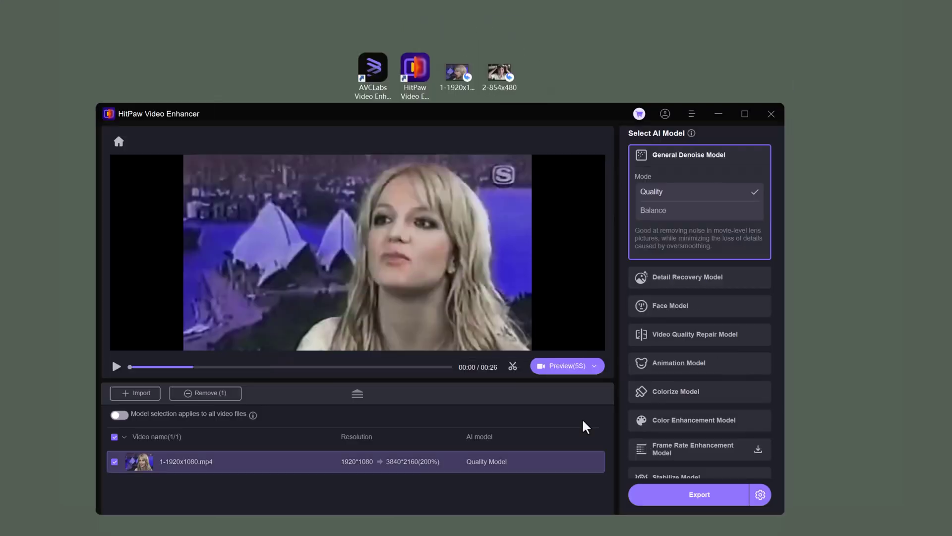
scroll(779, 287, "down", 2)
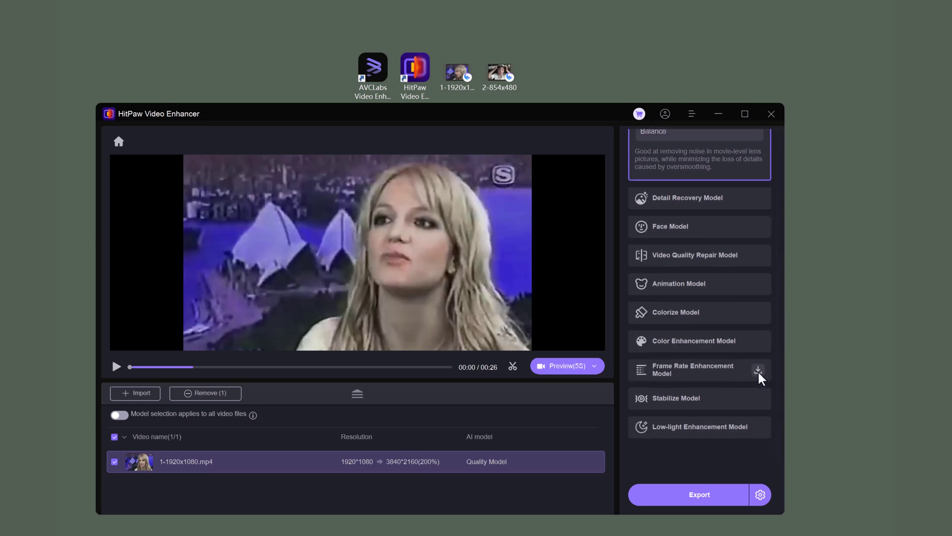
left_click(709, 200)
left_click(703, 213)
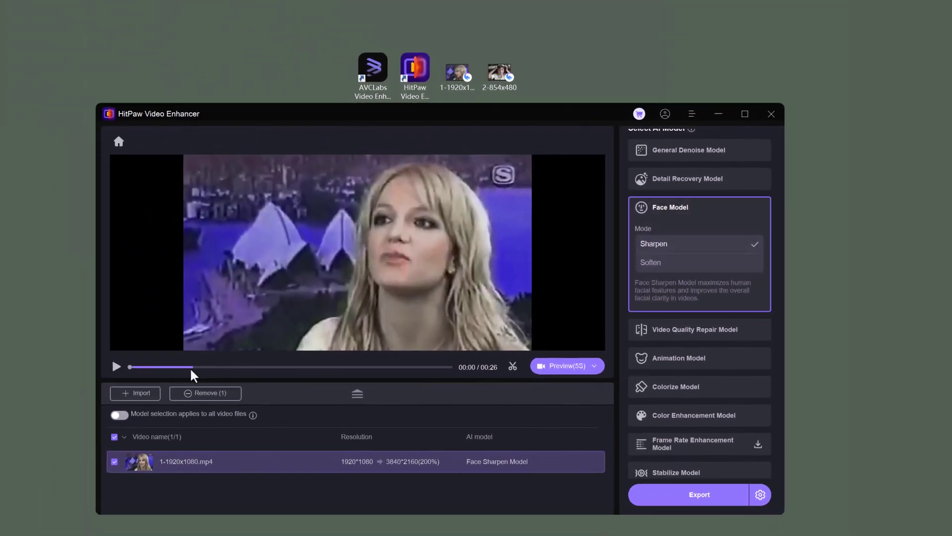
- Move the playhead to about 00:06 for the Face Sharpen 4K comparison
left_click_drag(189, 367, 204, 368)
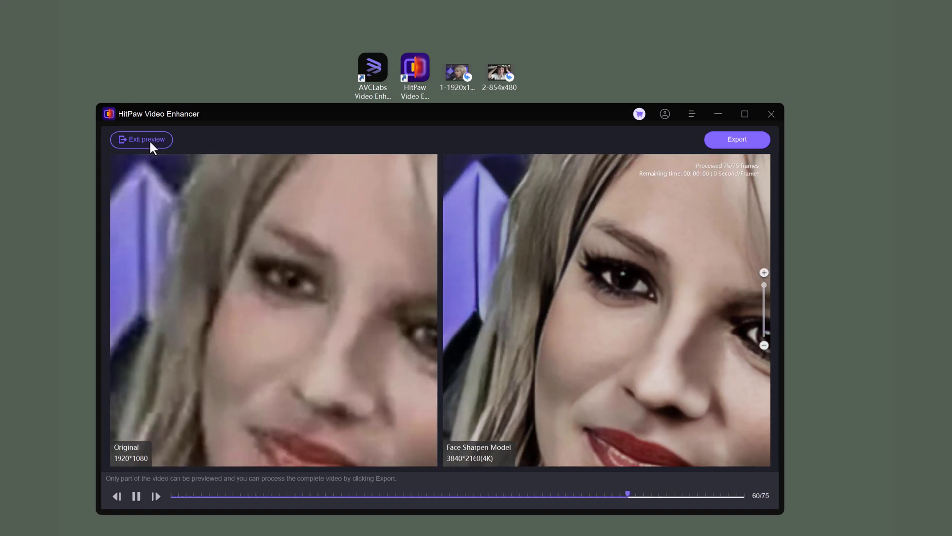
- Leave the sharpen preview, switch the Face Model to Soften, and render a 5-second preview
left_click(151, 147)
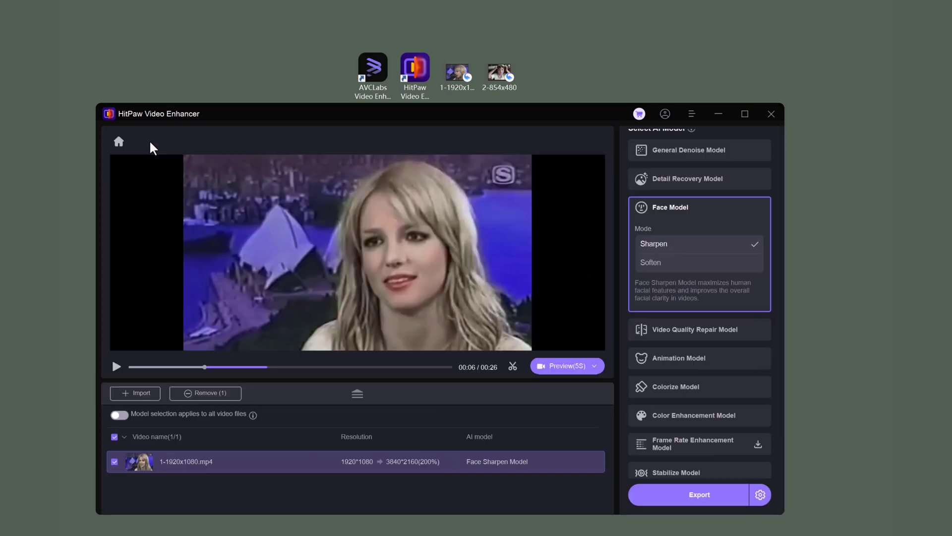
left_click(679, 263)
left_click(577, 367)
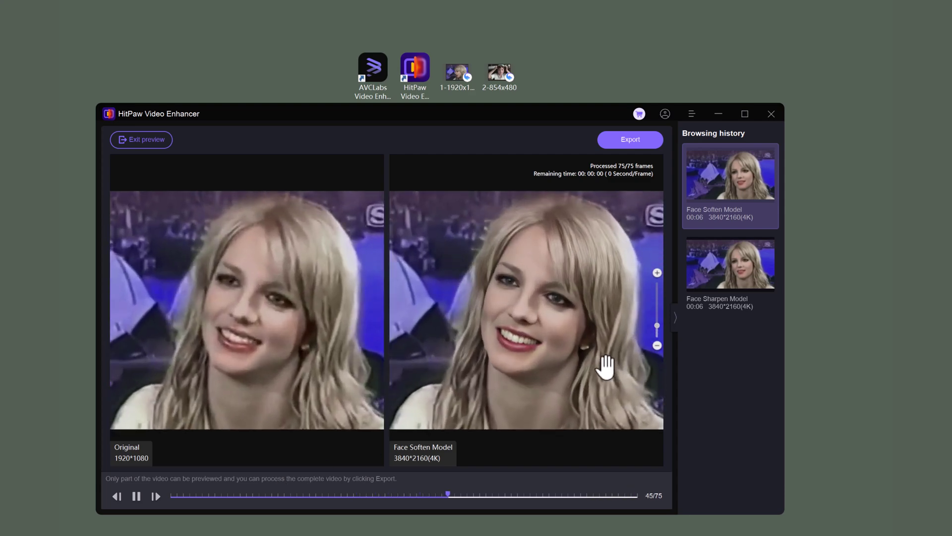
scroll(605, 364, "up", 2)
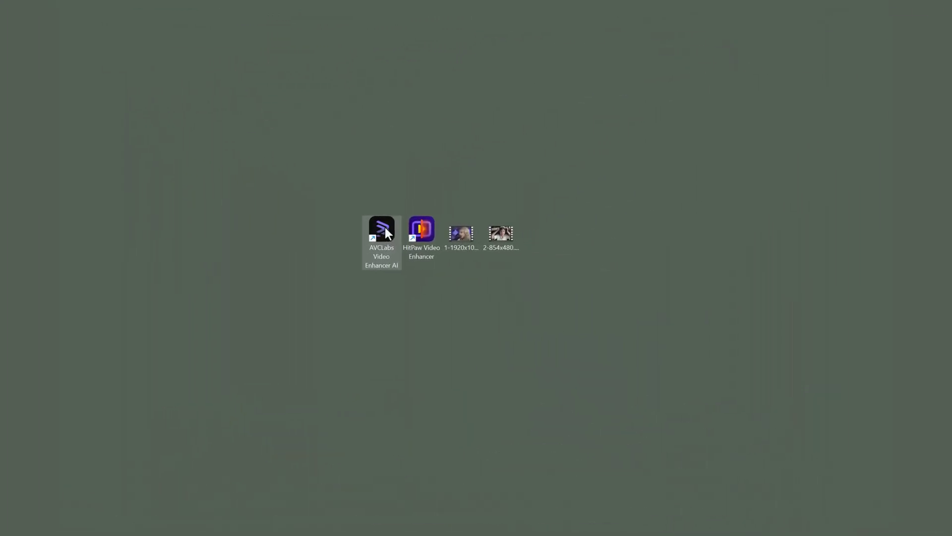
- Launch AVCLabs Video Enhancer AI and move its window lower on the desktop
double_click(385, 225)
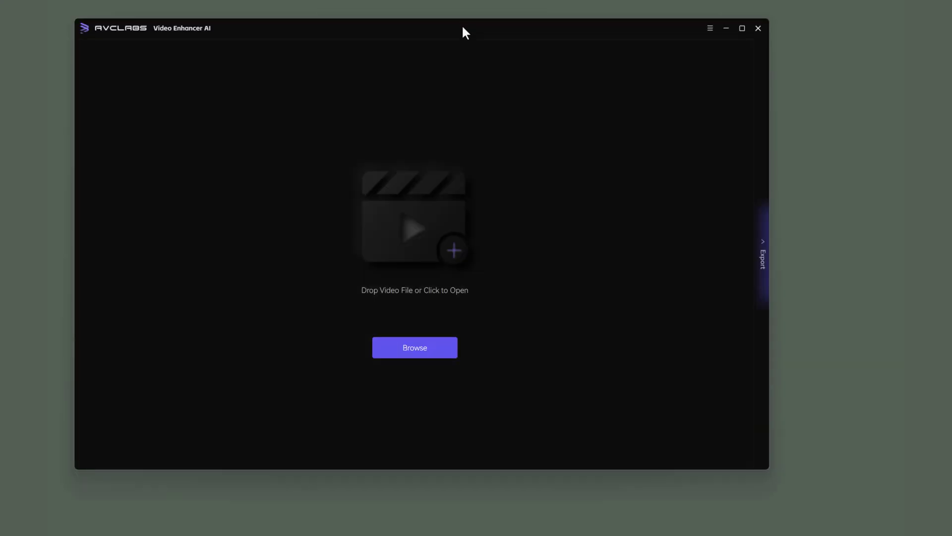
left_click_drag(461, 33, 472, 282)
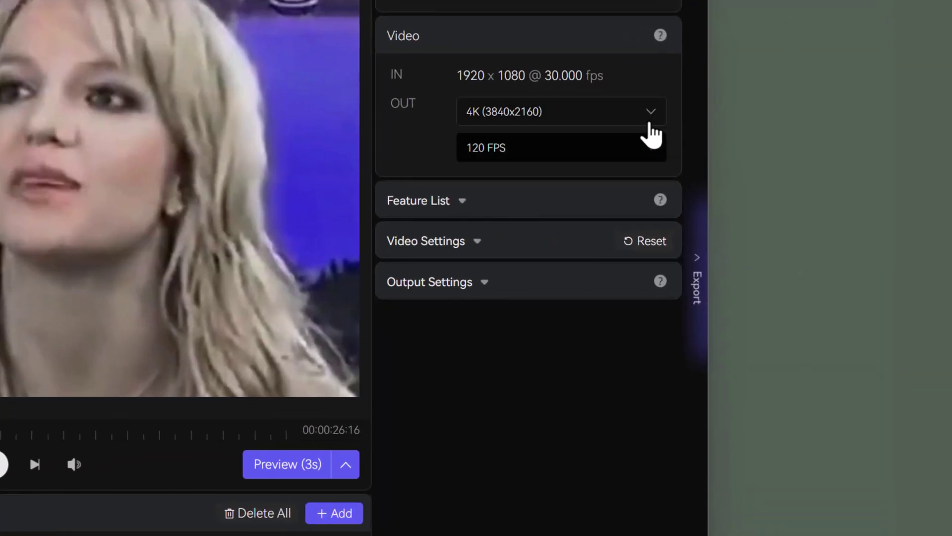
- Set output to Original 1920x1080 and Original 30 FPS, and expand the Feature List
left_click(766, 177)
left_click(577, 156)
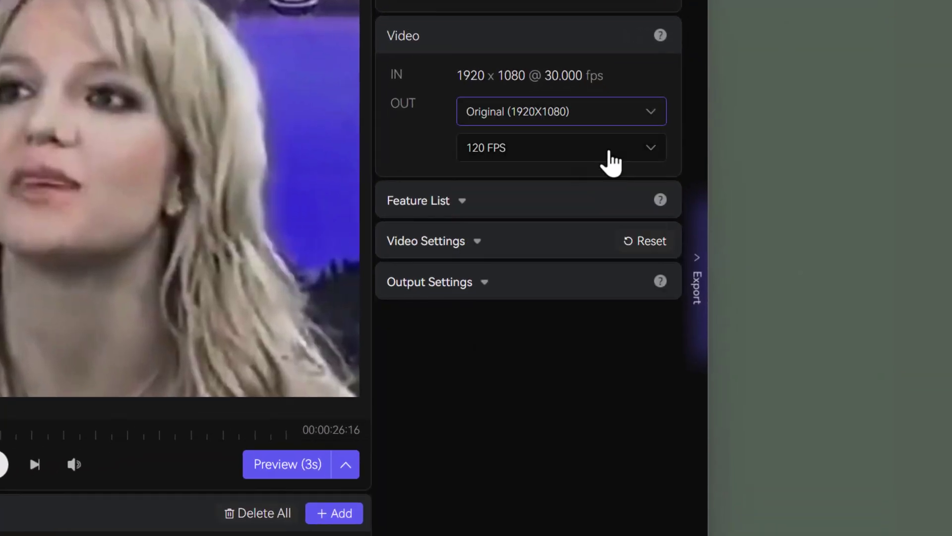
left_click(579, 186)
left_click(455, 207)
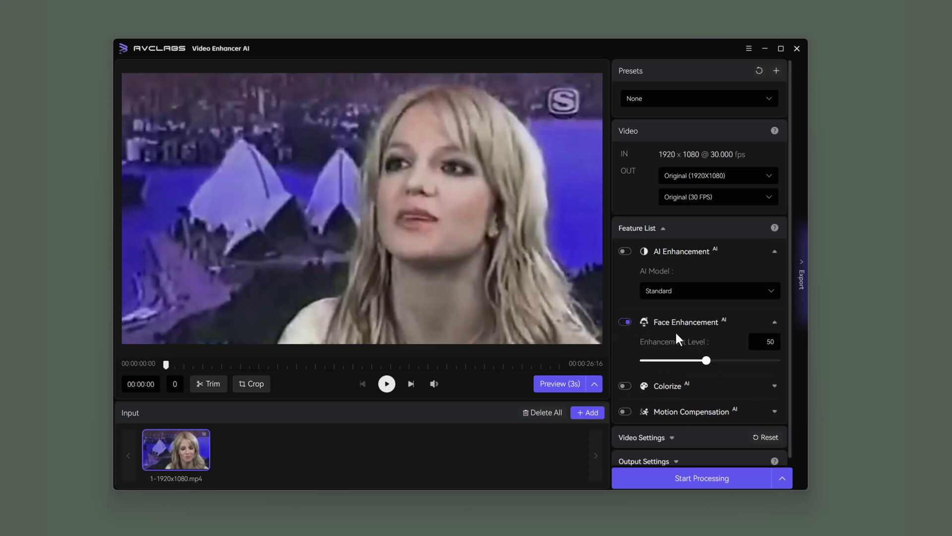
scroll(677, 338, "down", 2)
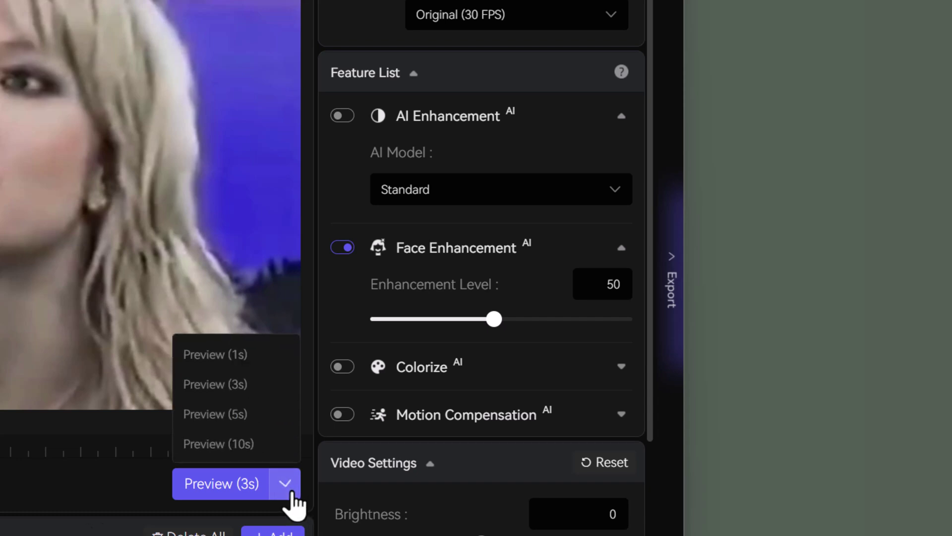
left_click(259, 447)
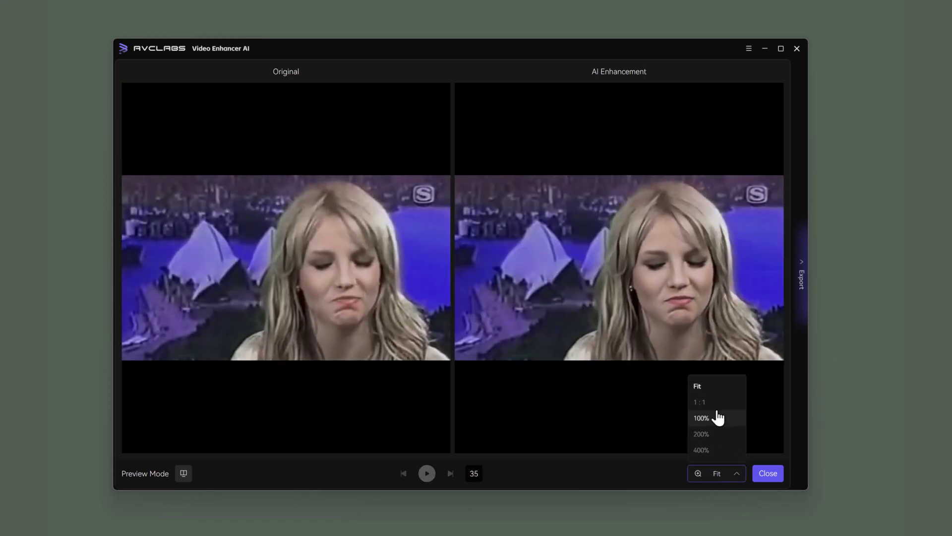
left_click(702, 403)
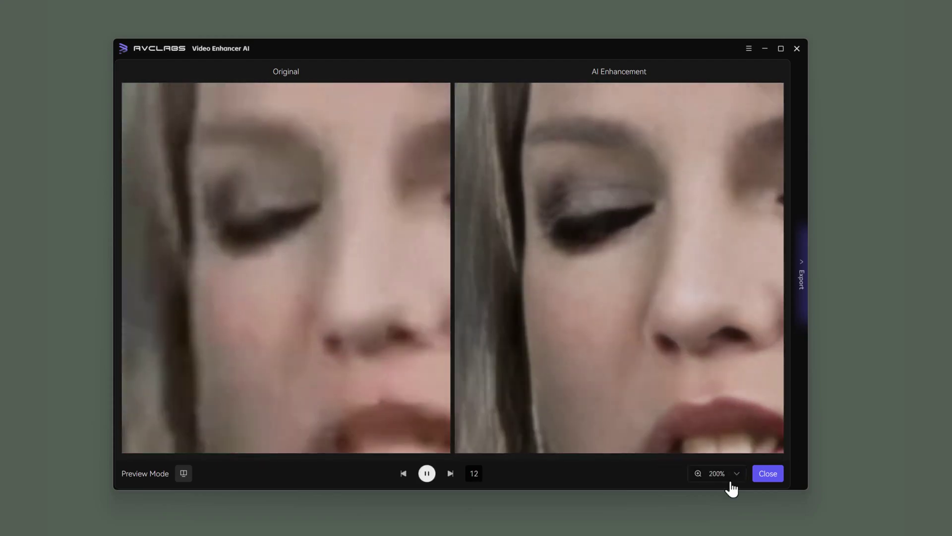
left_click(718, 474)
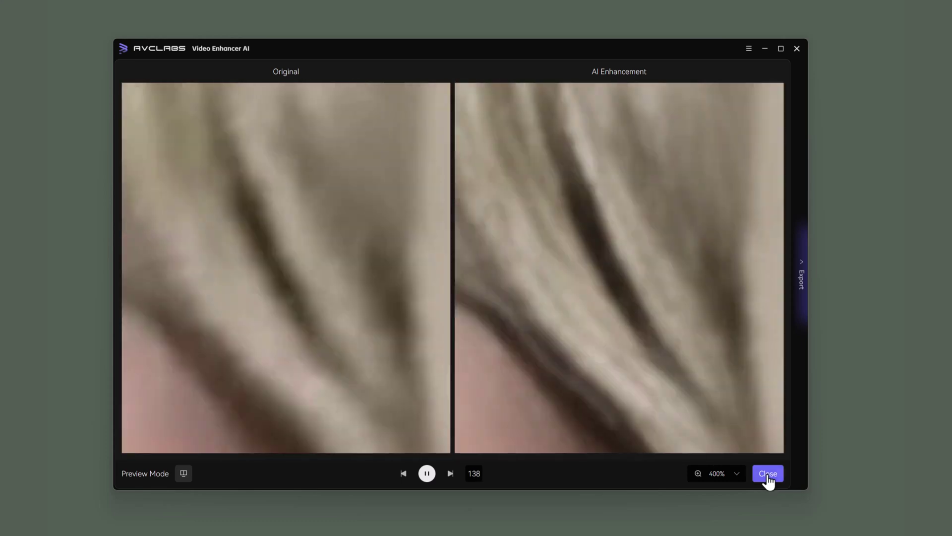
left_click(767, 474)
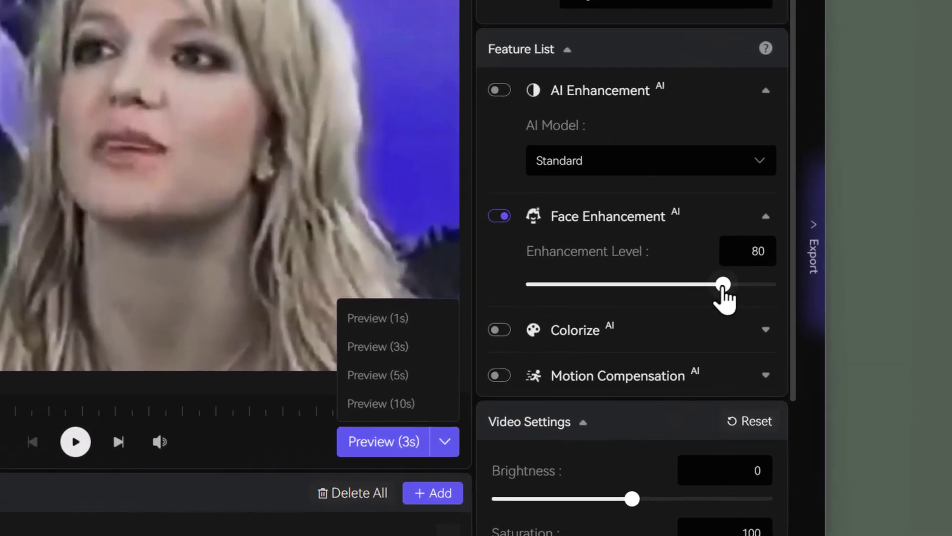
- Render a new Preview (10s) comparison at enhancement level 80
left_click(389, 405)
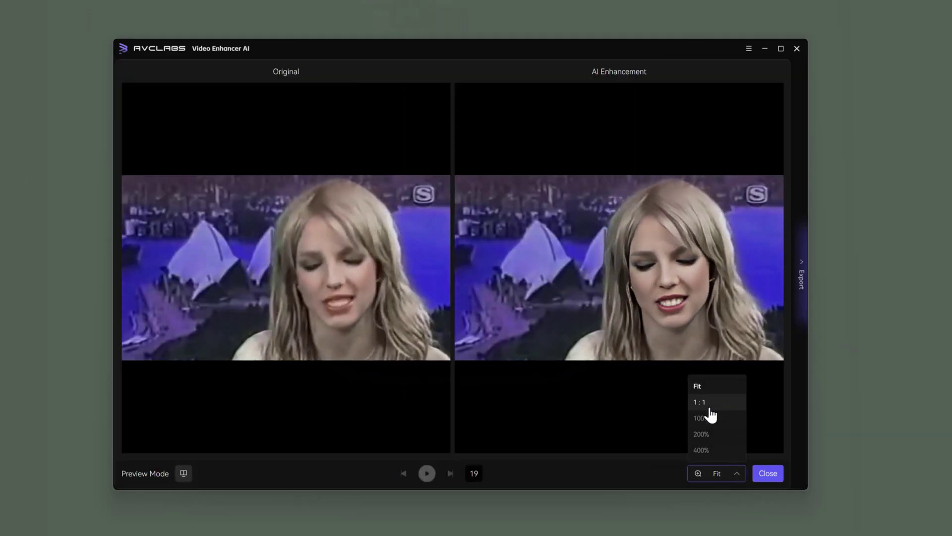
- Zoom both level-80 comparison previews to 1:1, then to 200%
left_click(729, 407)
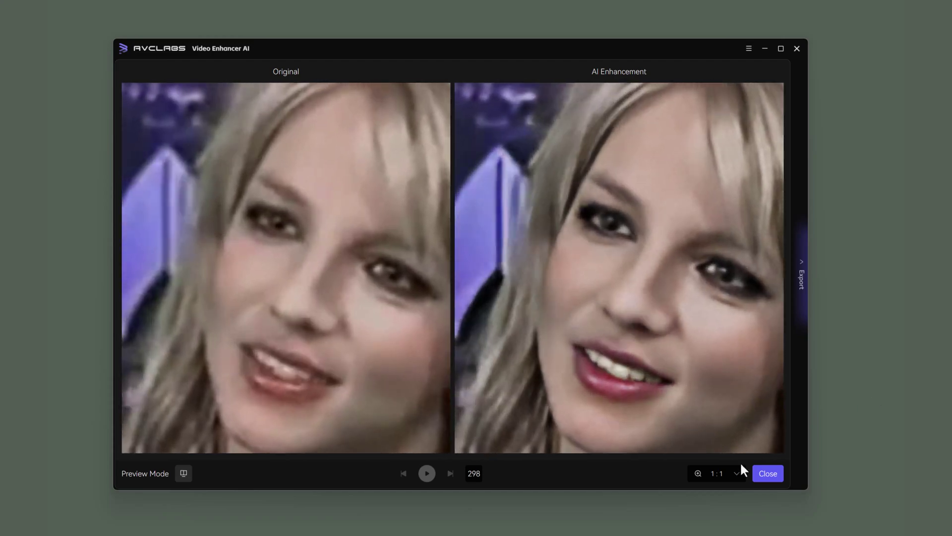
left_click(726, 473)
left_click(721, 435)
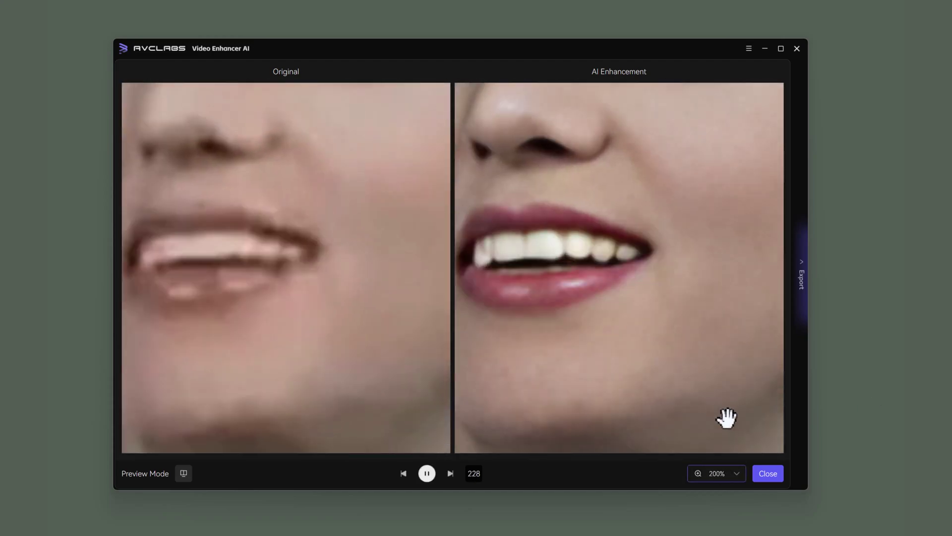